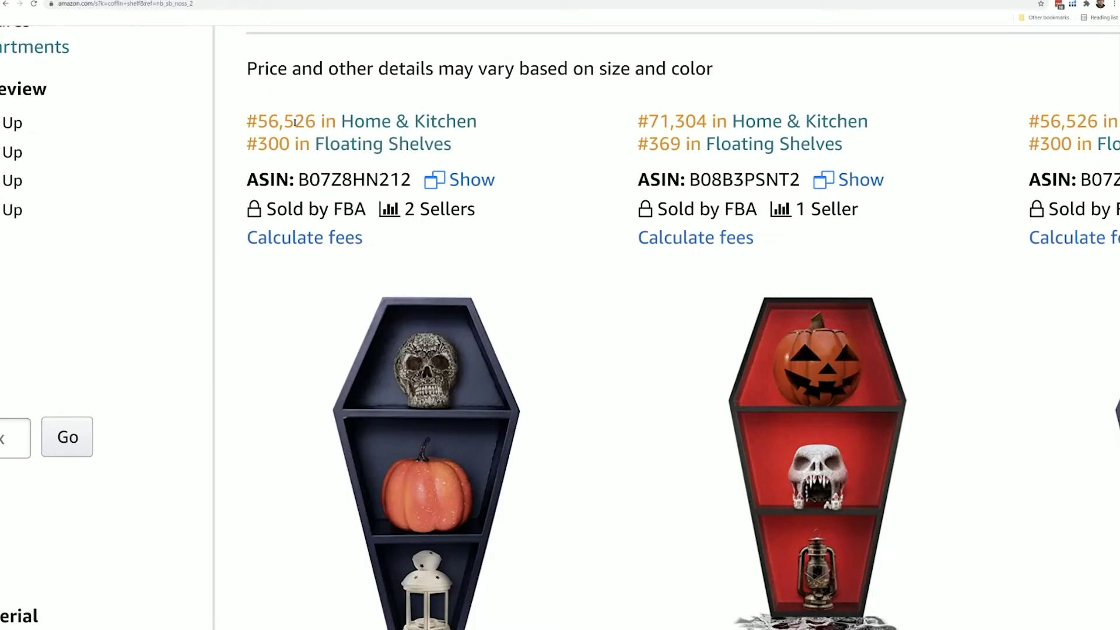
Step: Select the 56,526 Home & Kitchen rank number under the first coffin shelf result
{"action": "left_click_drag", "start_coordinate": [258, 120], "coordinate": [318, 120]}
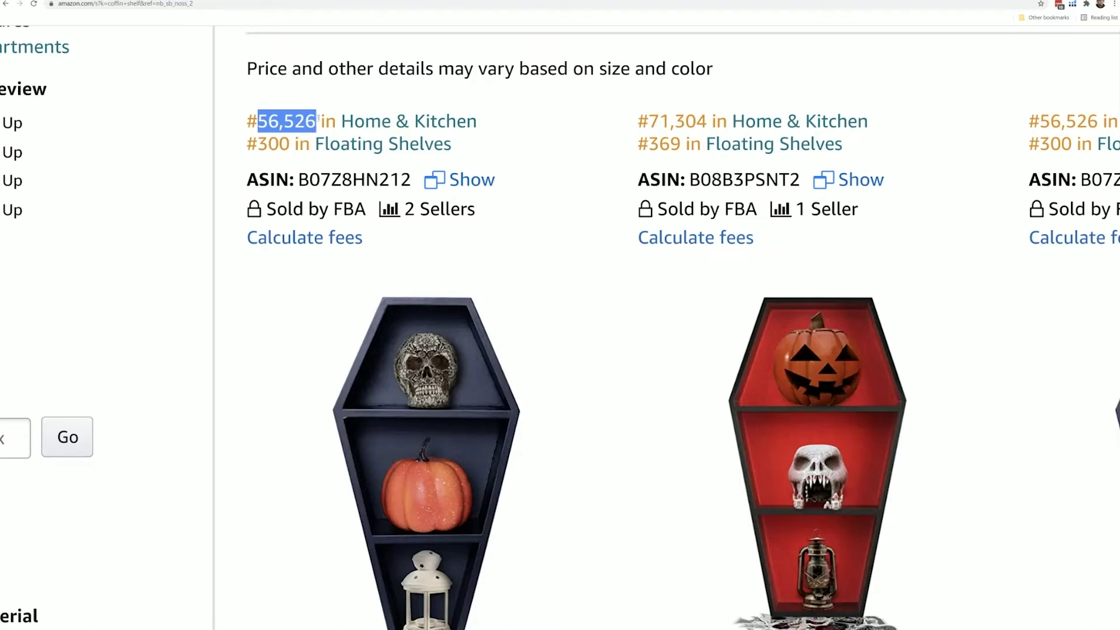
{"action": "left_click_drag", "start_coordinate": [318, 120], "coordinate": [322, 120]}
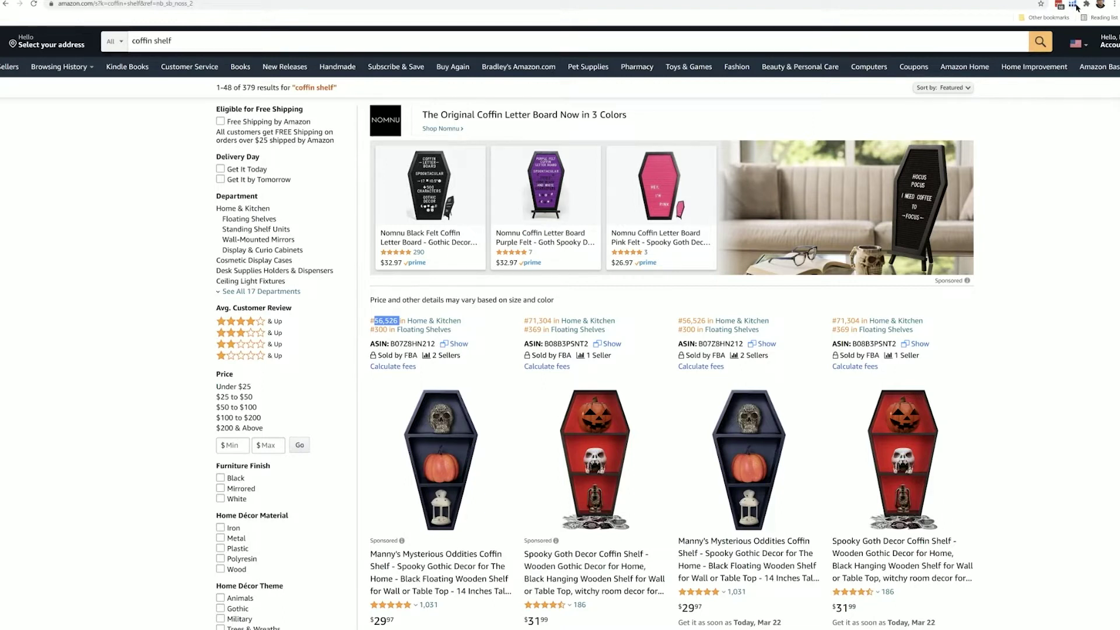
Step: Run Xray on the coffin shelf results and scroll its table right to ratings and reviews
{"action": "left_click", "coordinate": [1073, 5]}
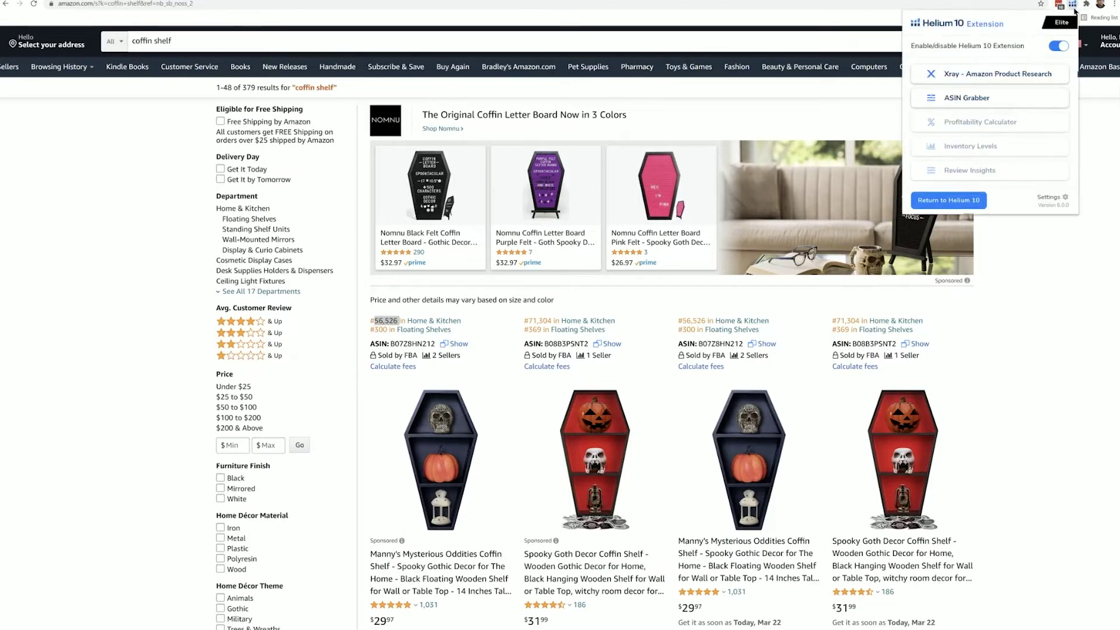
{"action": "left_click", "coordinate": [992, 75]}
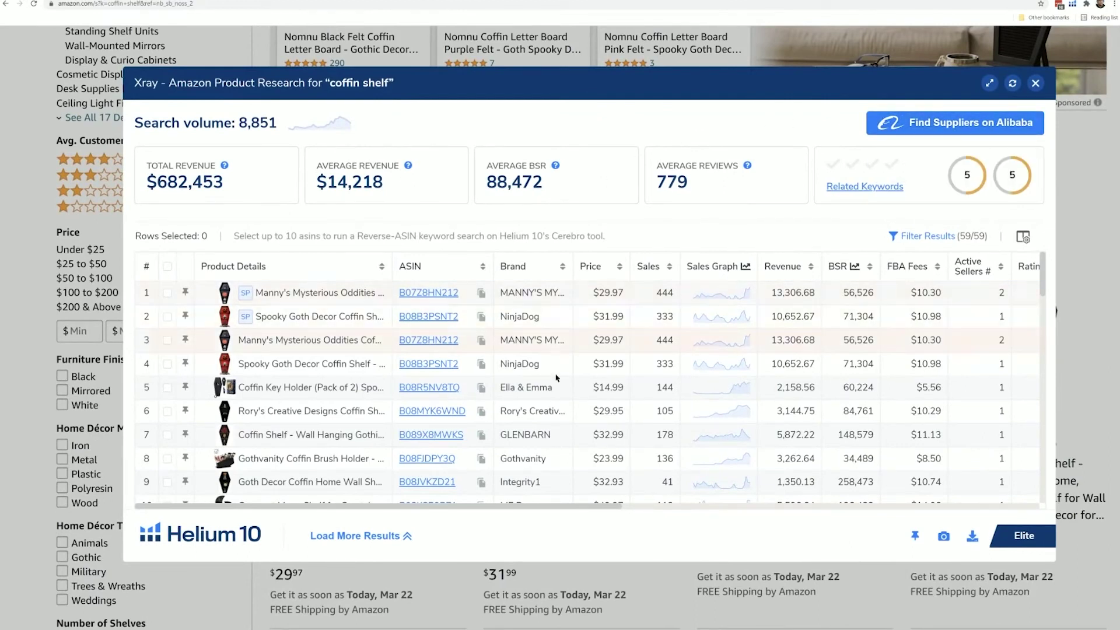
{"action": "left_click_drag", "start_coordinate": [599, 506], "coordinate": [706, 511]}
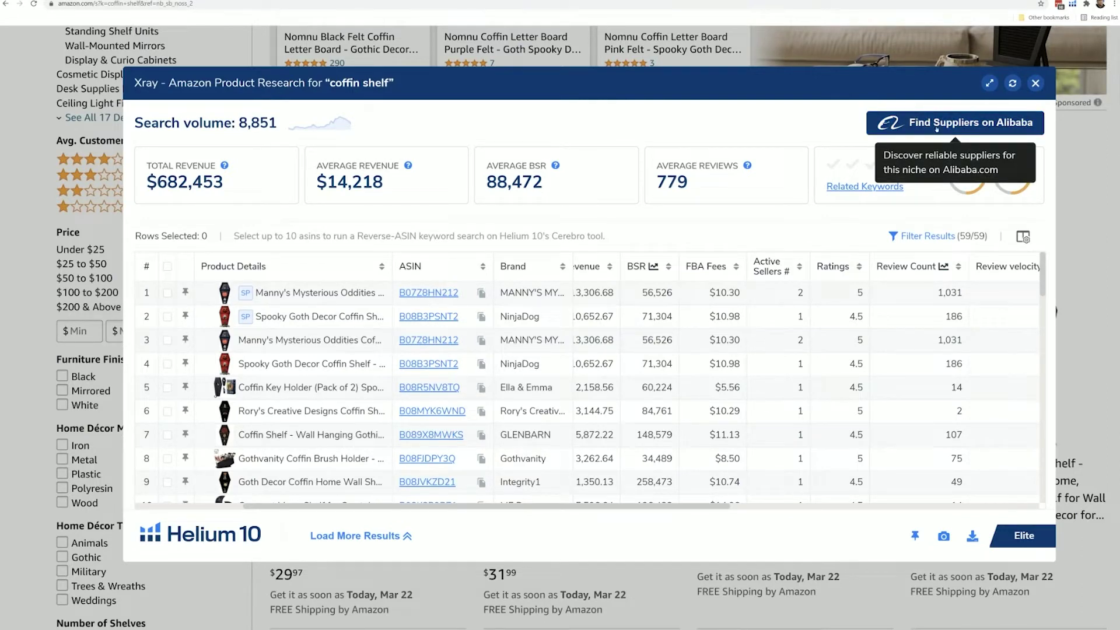
{"action": "left_click", "coordinate": [954, 124]}
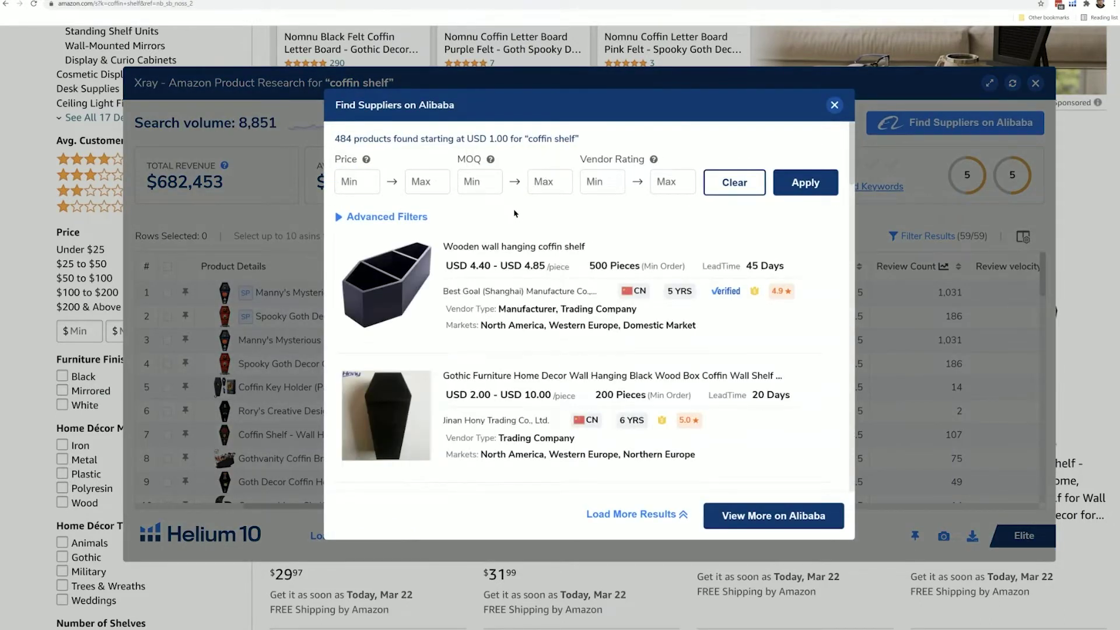
{"action": "scroll", "coordinate": [491, 295], "scroll_direction": "down", "scroll_amount": 1}
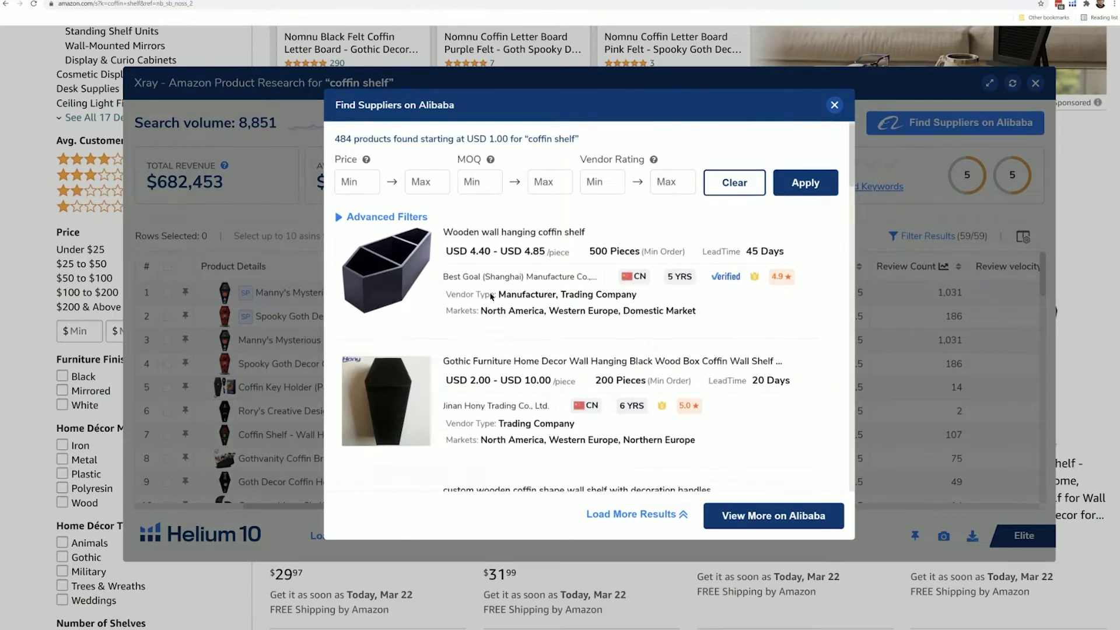
{"action": "left_click", "coordinate": [924, 112]}
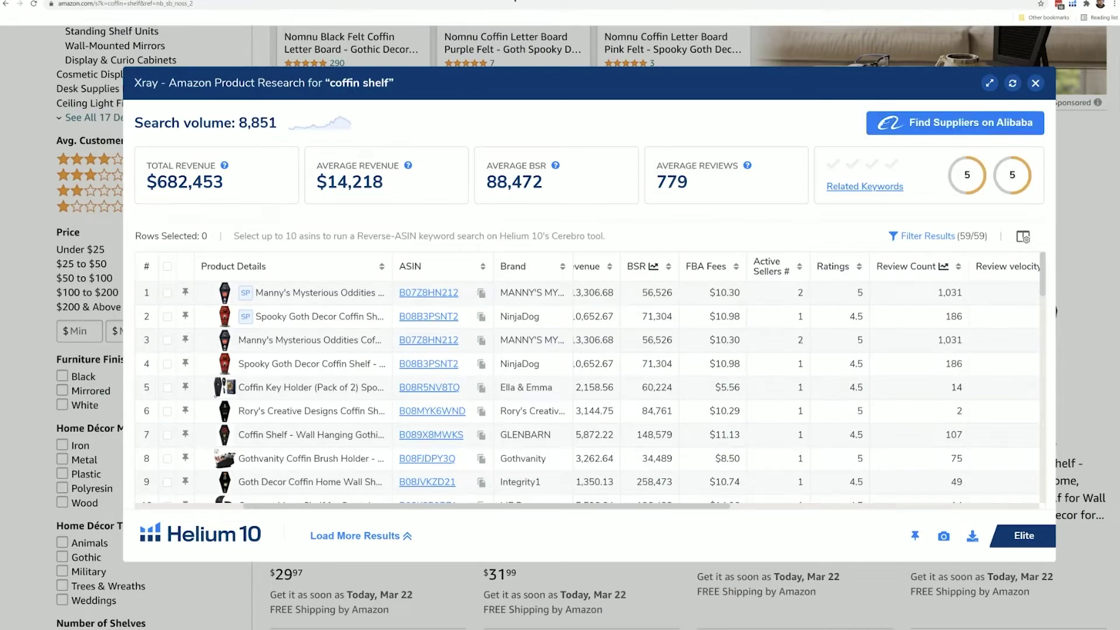
Step: Load Alibaba in a new tab and launch Helium 10's Demand Analyzer on its coffin shelf listings
{"action": "key", "text": "ctrl+t"}
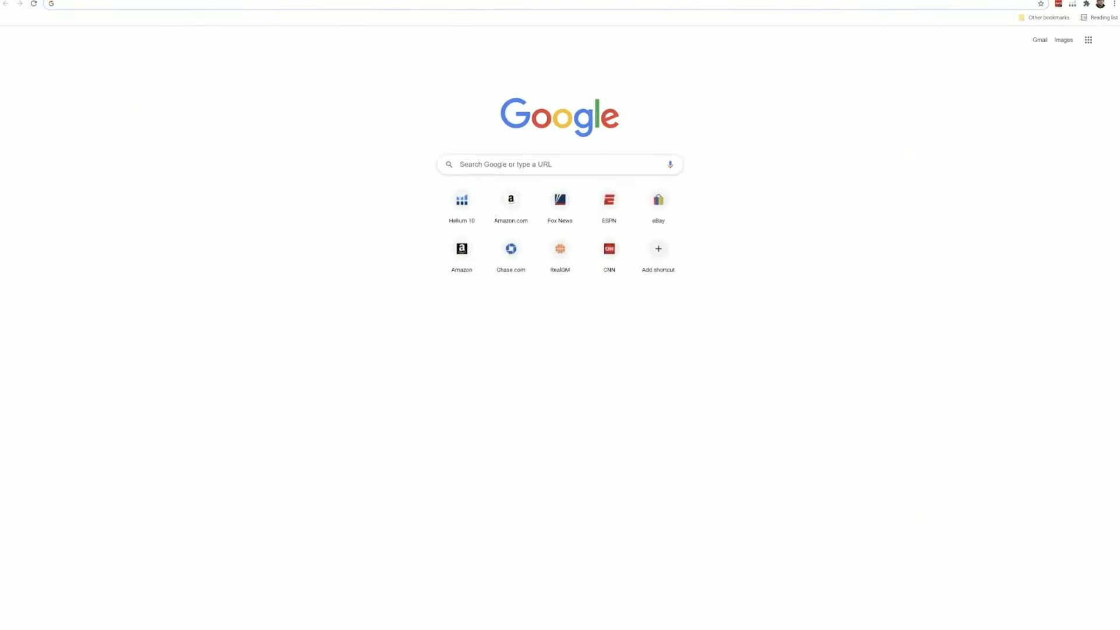
{"action": "type", "text": "alibaba"}
{"action": "key", "text": "Return"}
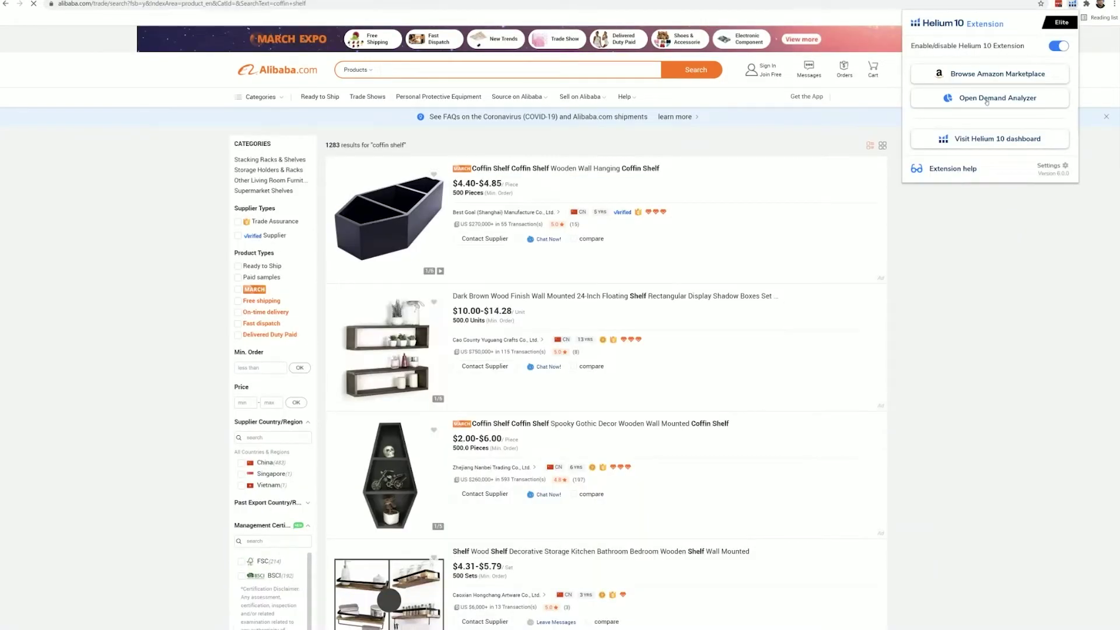
{"action": "left_click", "coordinate": [994, 101]}
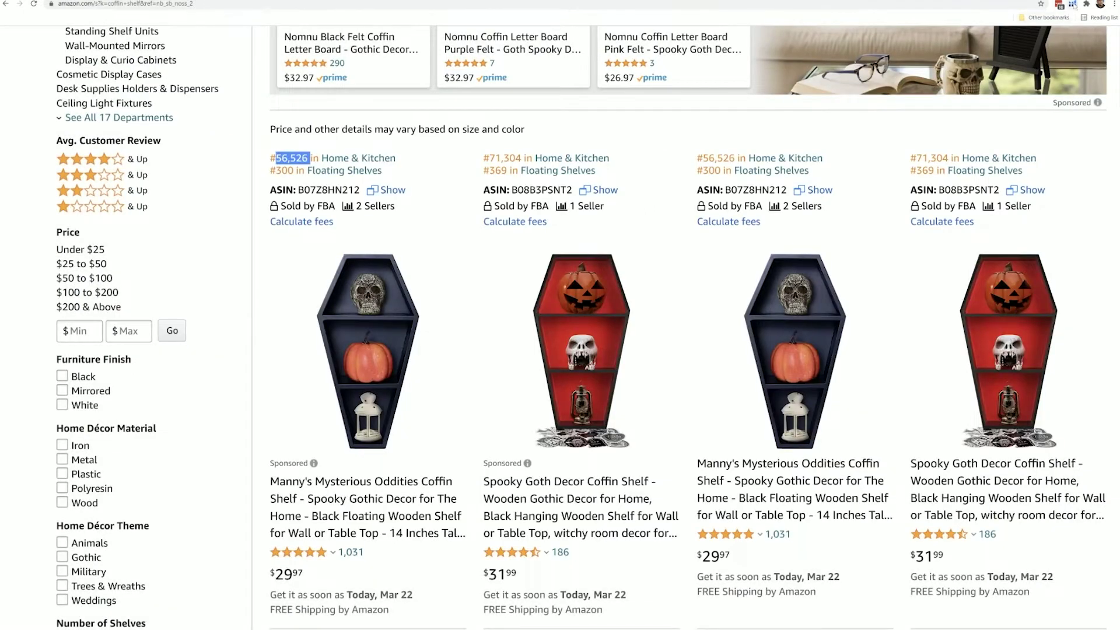
{"action": "left_click", "coordinate": [1073, 4]}
{"action": "left_click", "coordinate": [965, 99]}
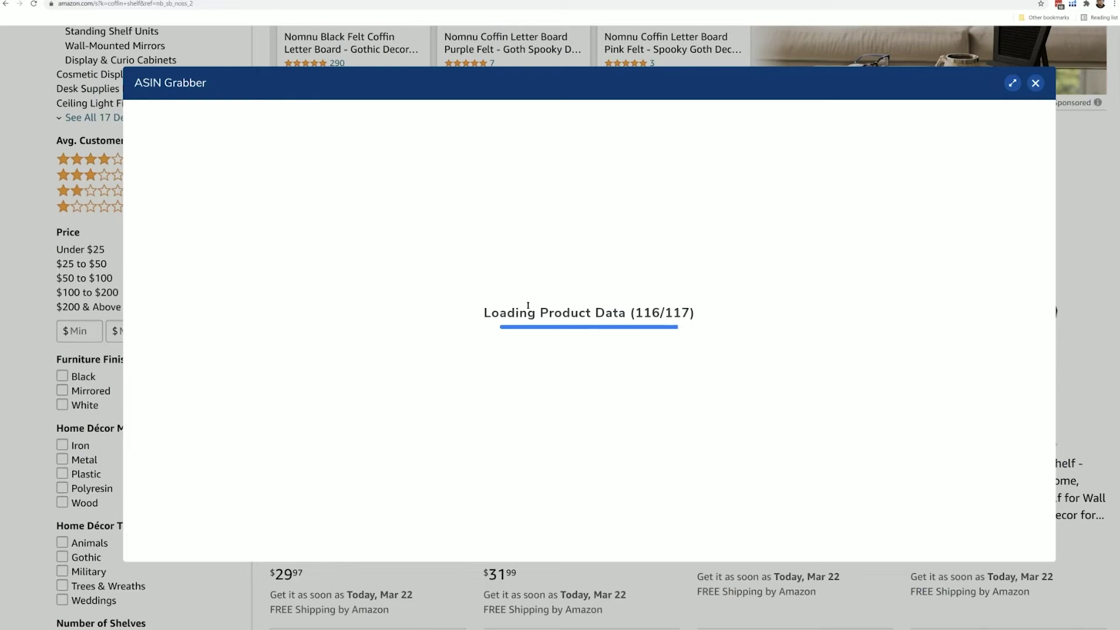
{"action": "left_click", "coordinate": [1036, 83]}
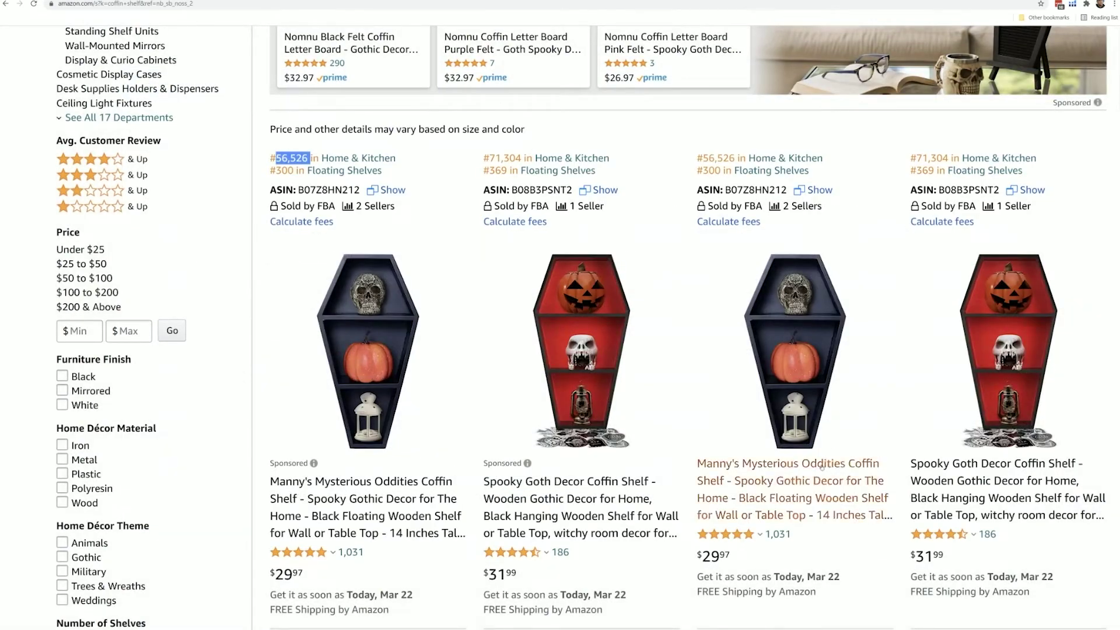
{"action": "left_click", "coordinate": [818, 494]}
Step: Open the Manny's Mysterious Oddities Coffin Shelf page and dismiss its $11.86 profit, 39.57% margin estimate
{"action": "left_click", "coordinate": [820, 494]}
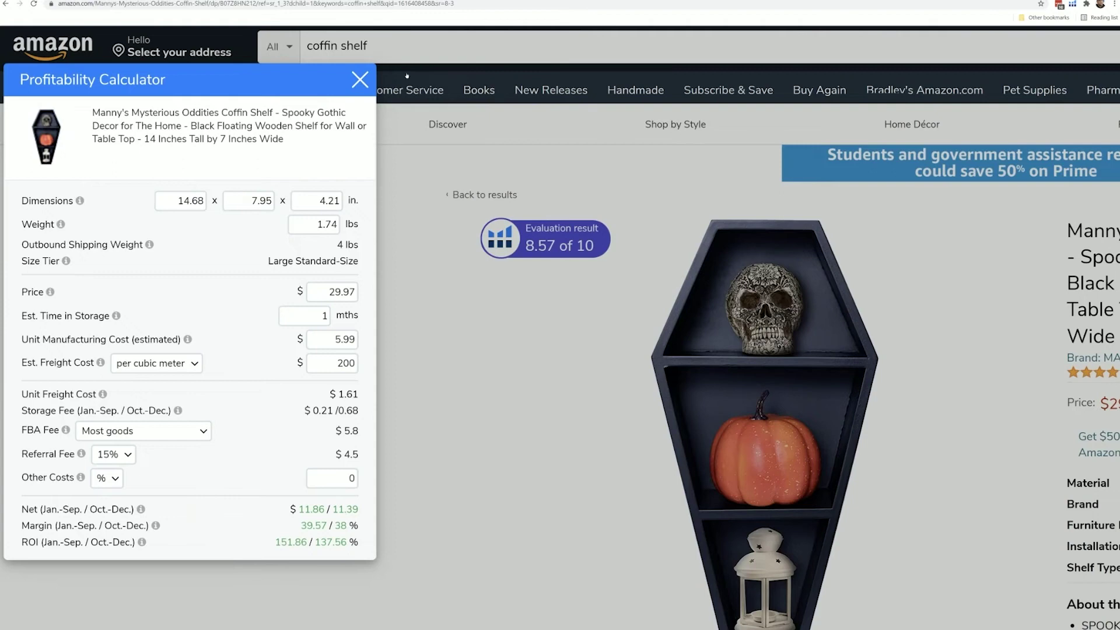
{"action": "left_click", "coordinate": [359, 81]}
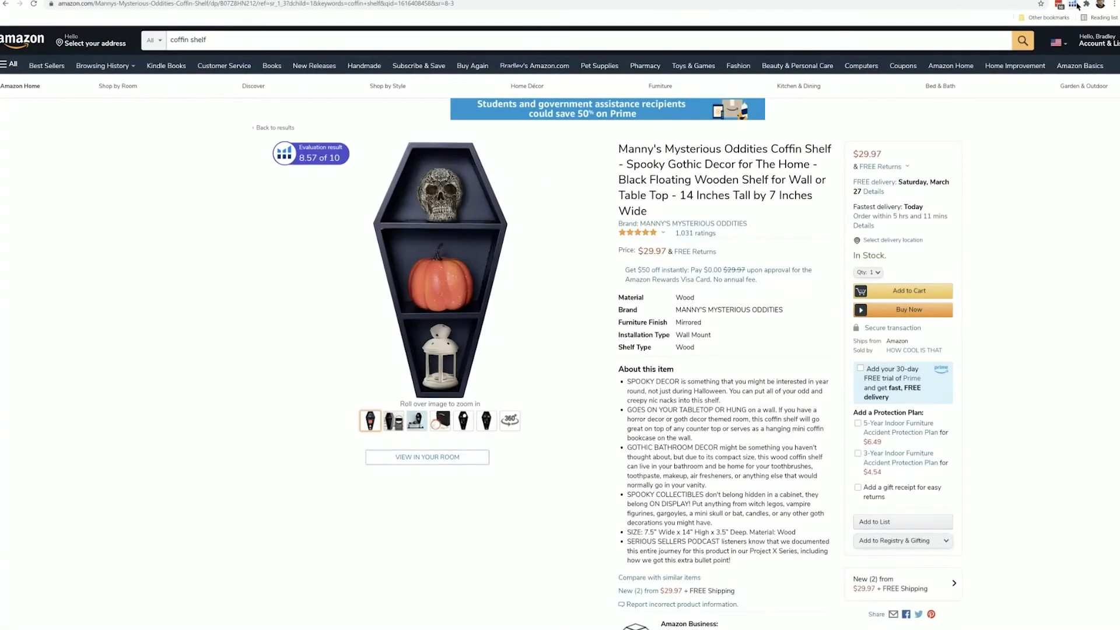
{"action": "left_click", "coordinate": [1073, 4]}
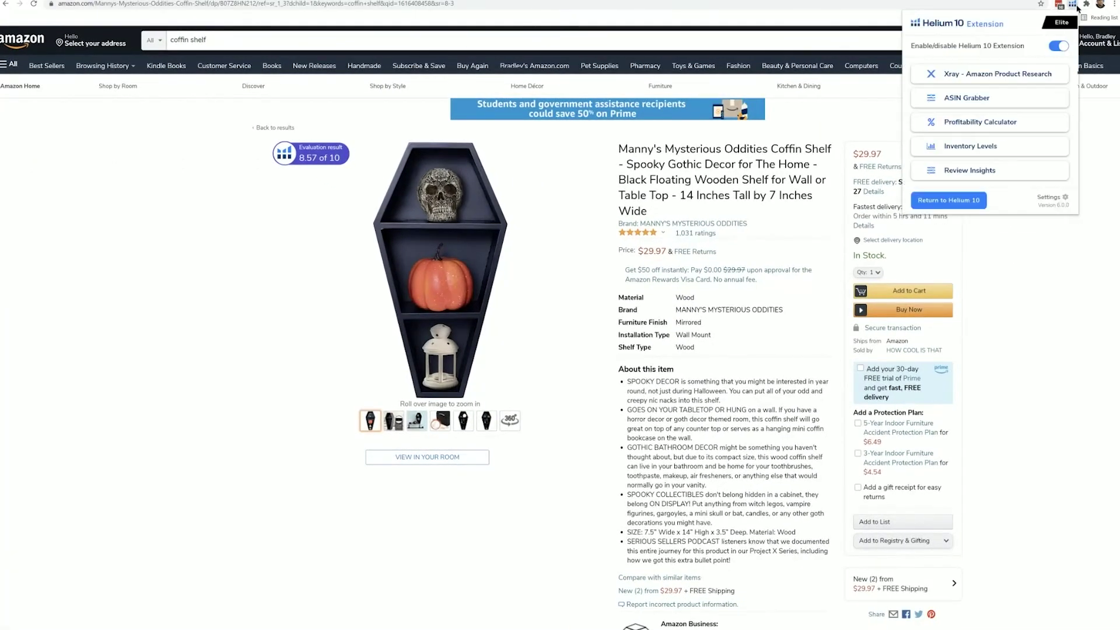
{"action": "left_click", "coordinate": [982, 147]}
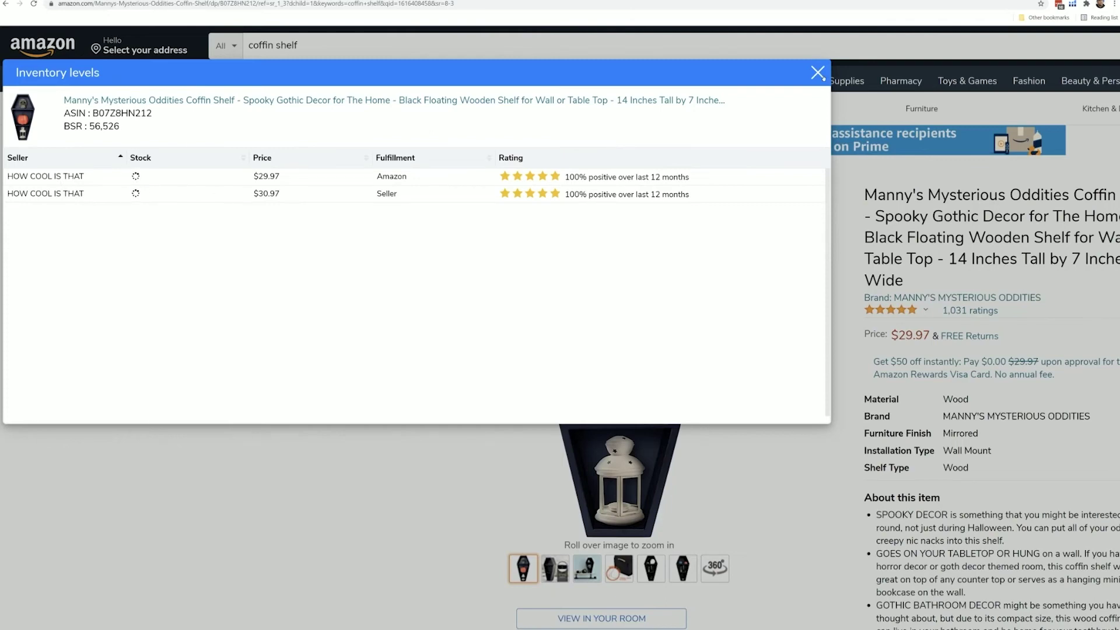
{"action": "left_click", "coordinate": [818, 72]}
{"action": "scroll", "coordinate": [622, 435], "scroll_direction": "down", "scroll_amount": 5}
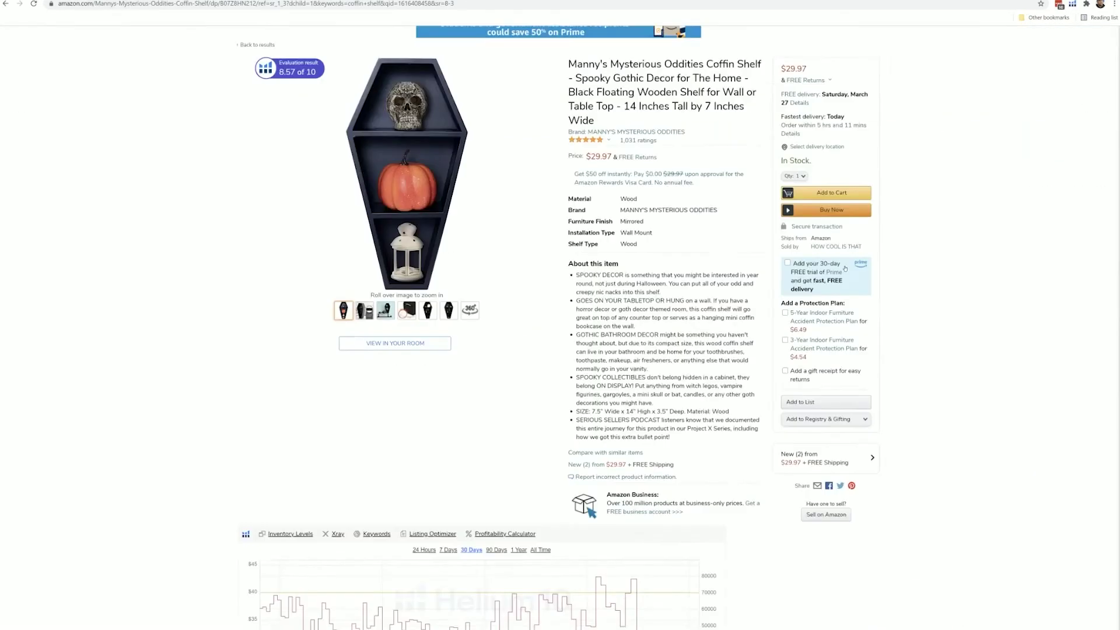
{"action": "scroll", "coordinate": [648, 350], "scroll_direction": "down", "scroll_amount": 2}
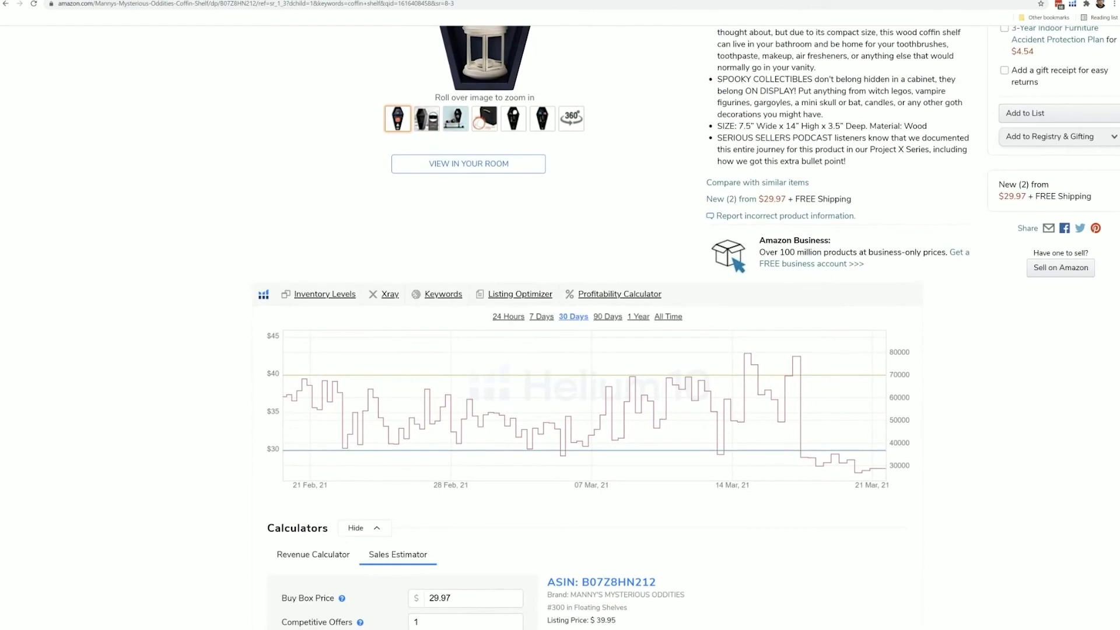
{"action": "scroll", "coordinate": [752, 350], "scroll_direction": "right", "scroll_amount": 1}
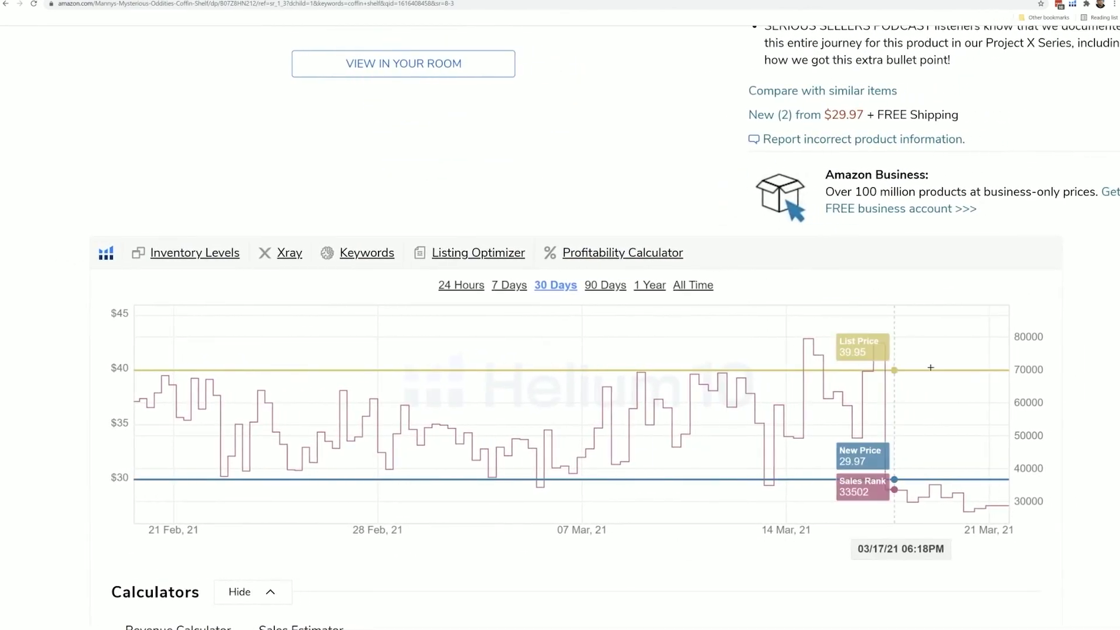
{"action": "scroll", "coordinate": [665, 367], "scroll_direction": "right", "scroll_amount": 2}
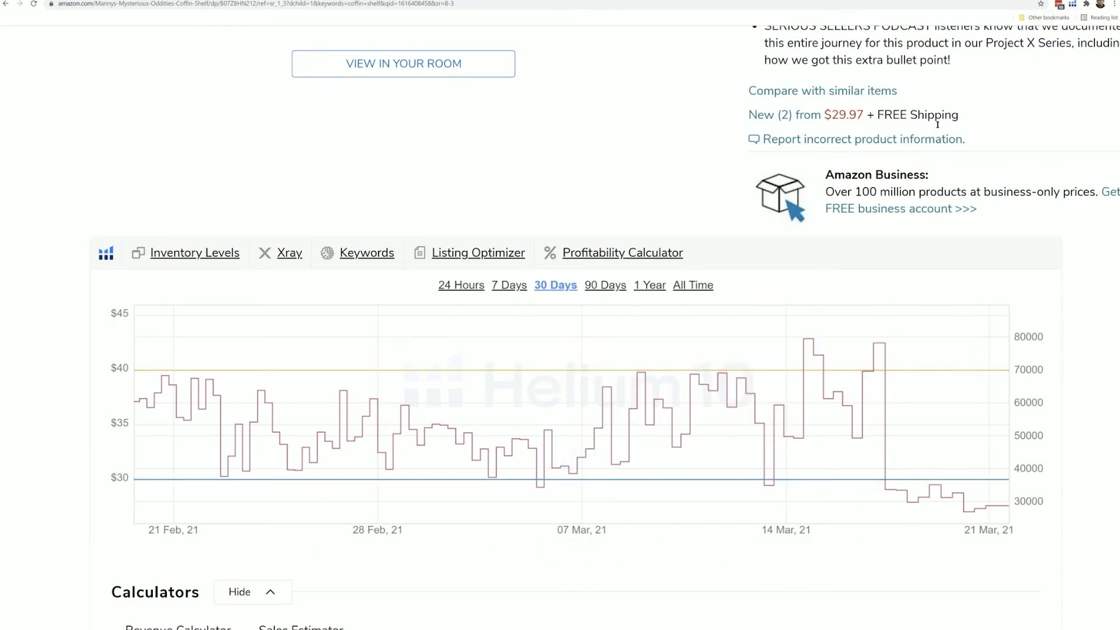
{"action": "scroll", "coordinate": [762, 245], "scroll_direction": "down", "scroll_amount": 2}
{"action": "scroll", "coordinate": [766, 242], "scroll_direction": "down", "scroll_amount": 2}
Step: Zoom the page in and back out to view the 30-day chart and $29.97 Sales Estimator
{"action": "key", "text": "ctrl+plus"}
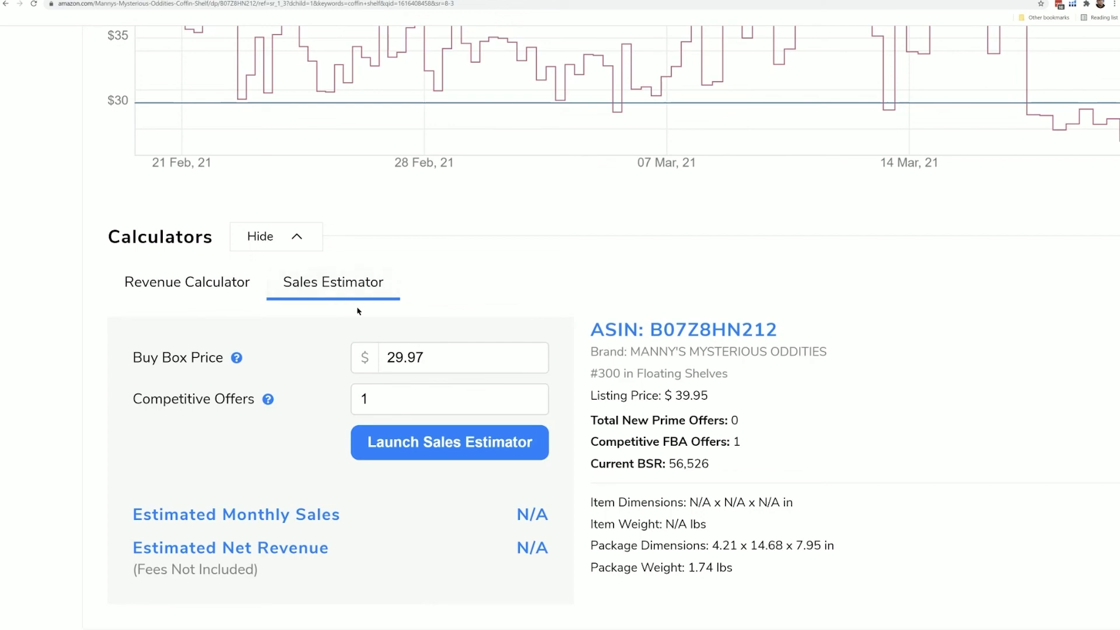
{"action": "key", "text": "ctrl+minus"}
{"action": "key", "text": "ctrl+minus"}
{"action": "key", "text": "ctrl+minus"}
{"action": "key", "text": "ctrl+minus"}
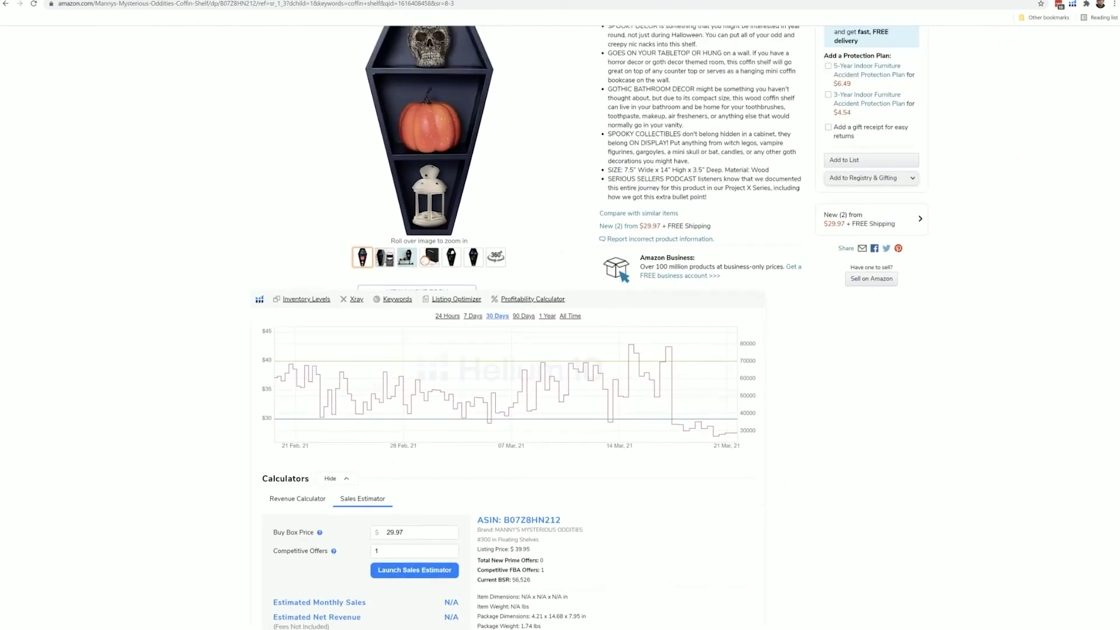
{"action": "key", "text": "ctrl+minus"}
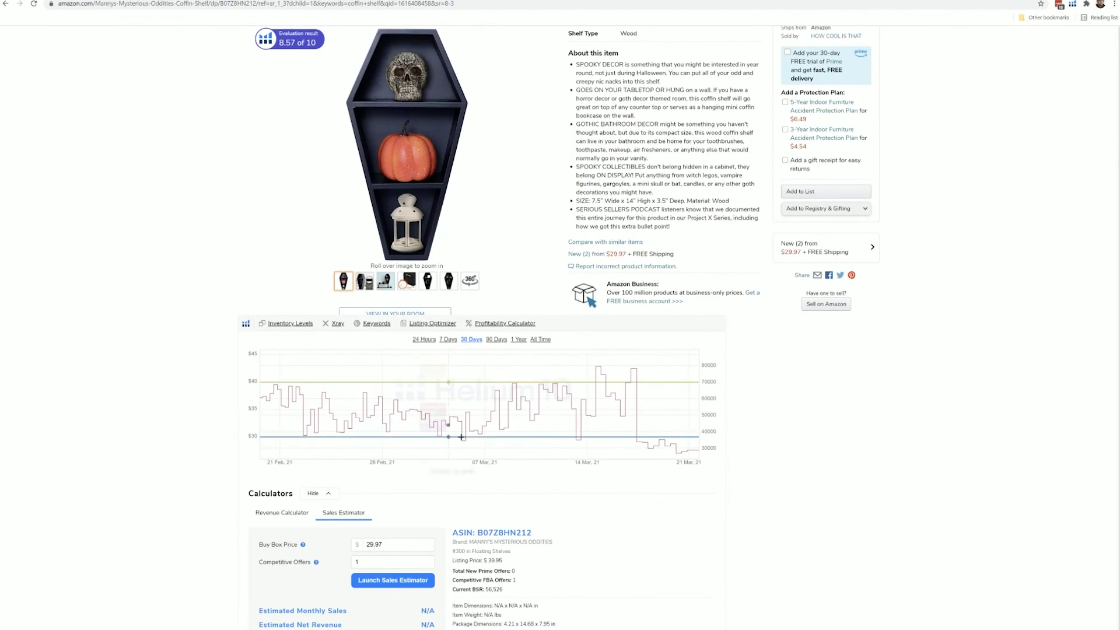